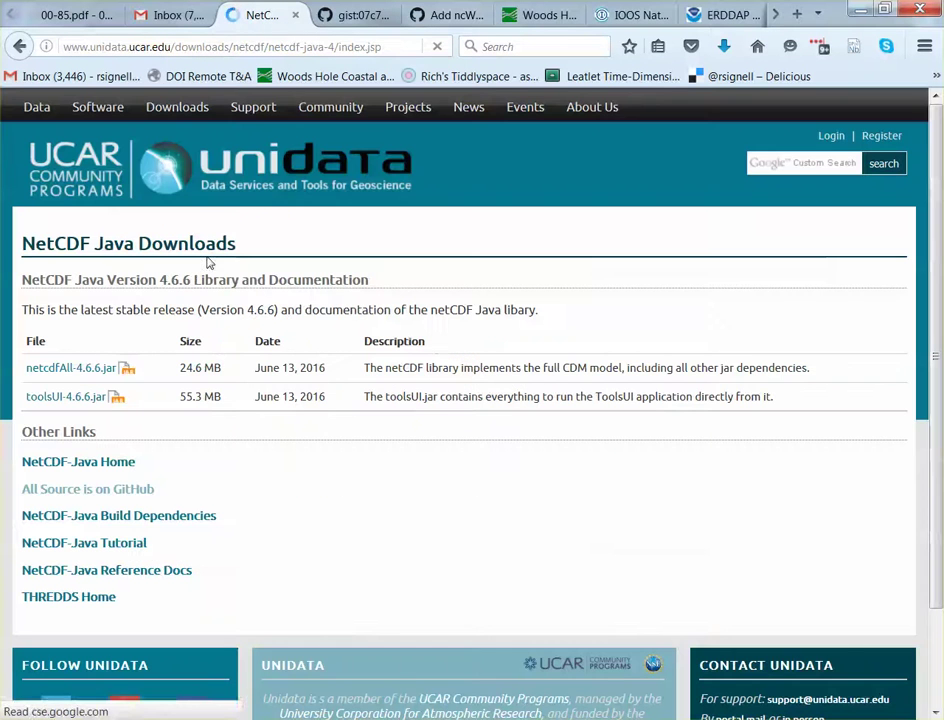
{"action": "left_click", "coordinate": [52, 400]}
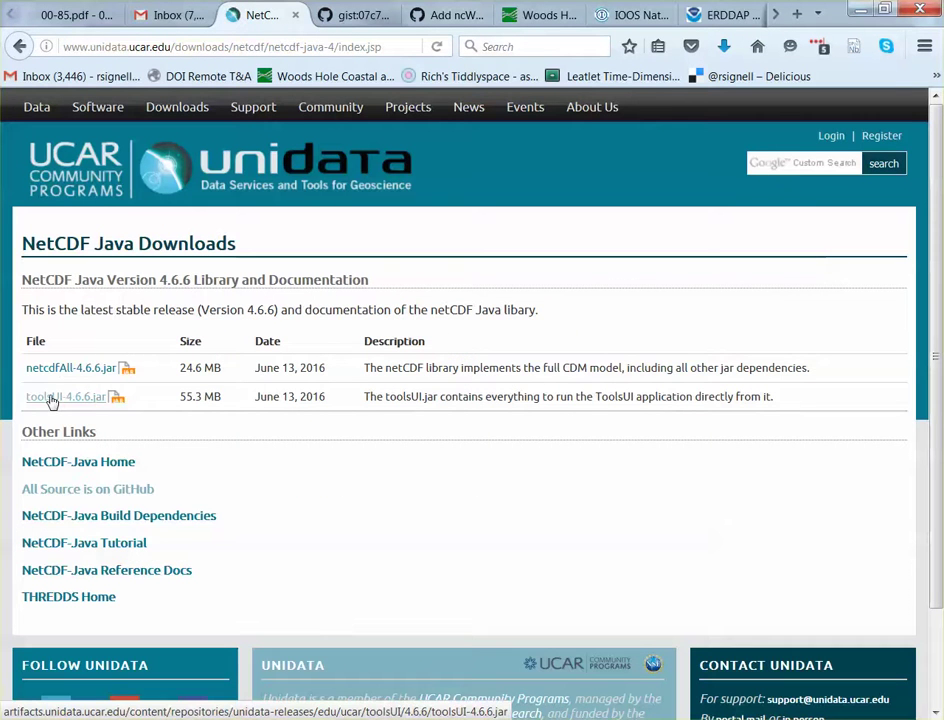
{"action": "left_click", "coordinate": [59, 401]}
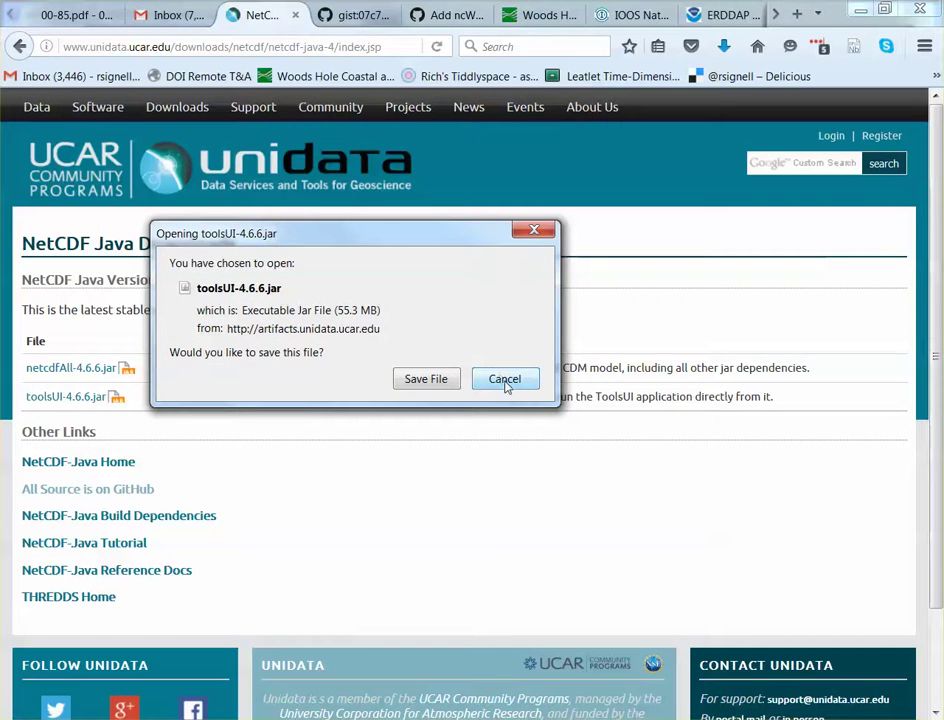
{"action": "left_click", "coordinate": [488, 381]}
Step: Switch to Altap Salamander and open toolsUI-4.6.6.jar with Java(TM) Platform SE binary
{"action": "key", "text": "alt+Tab"}
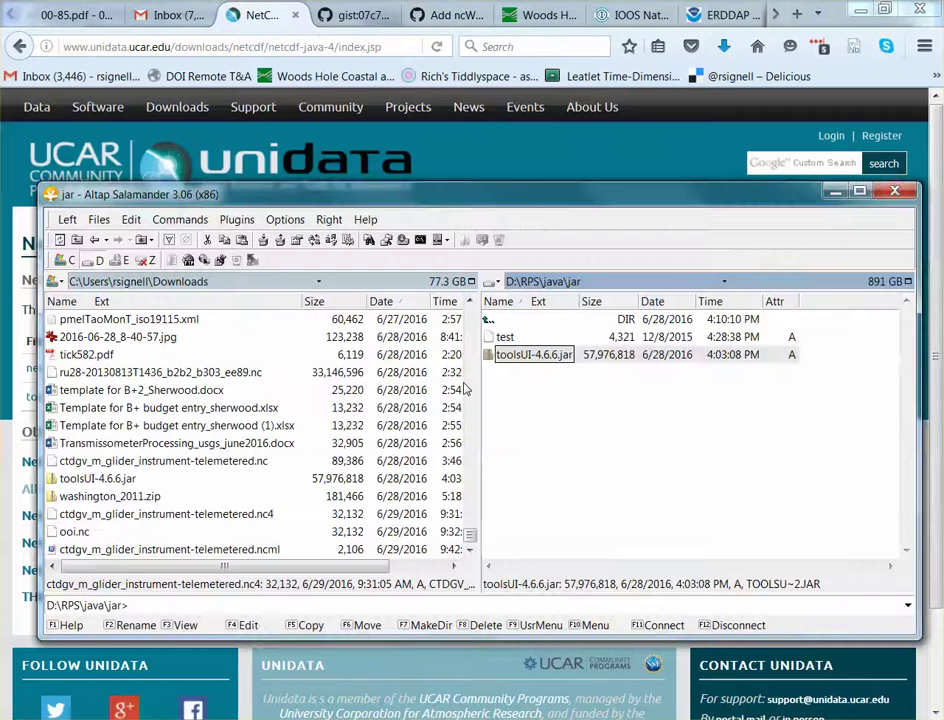
{"action": "right_click", "coordinate": [517, 360]}
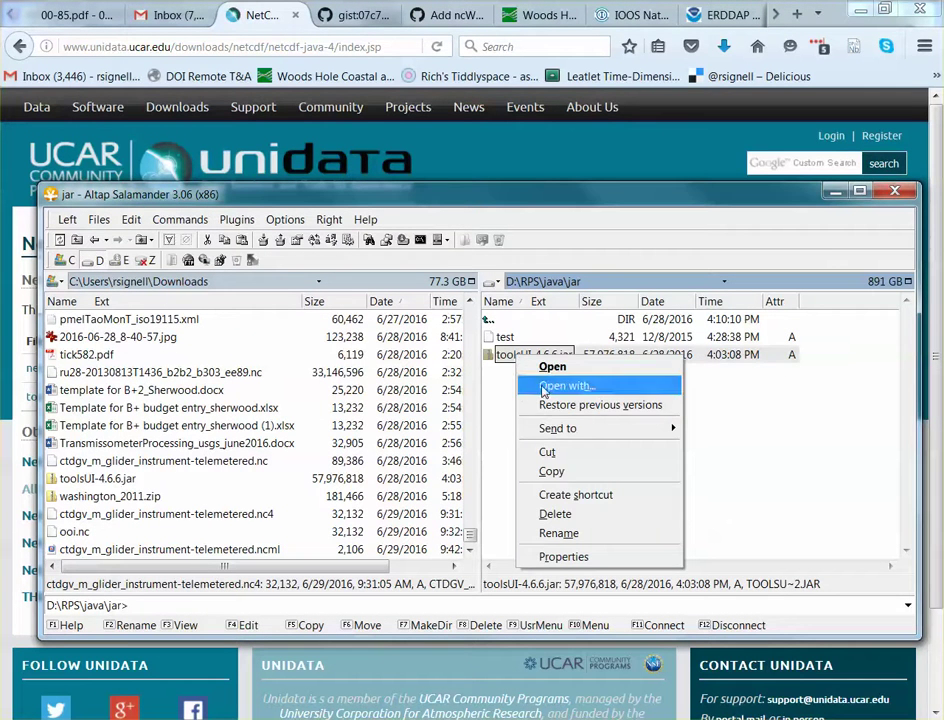
{"action": "left_click", "coordinate": [545, 387]}
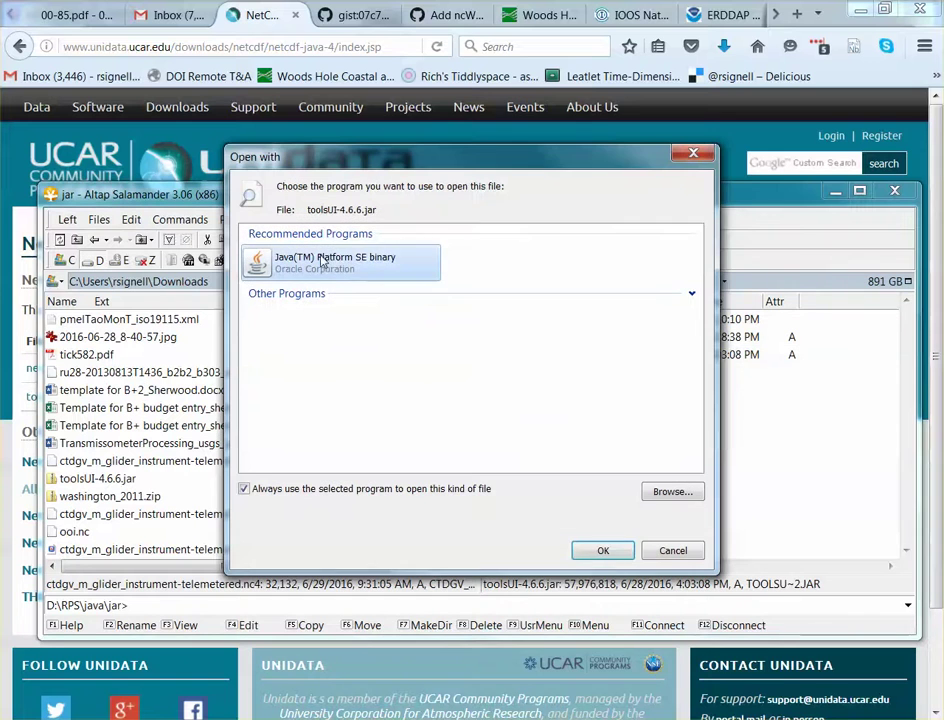
{"action": "left_click", "coordinate": [590, 549]}
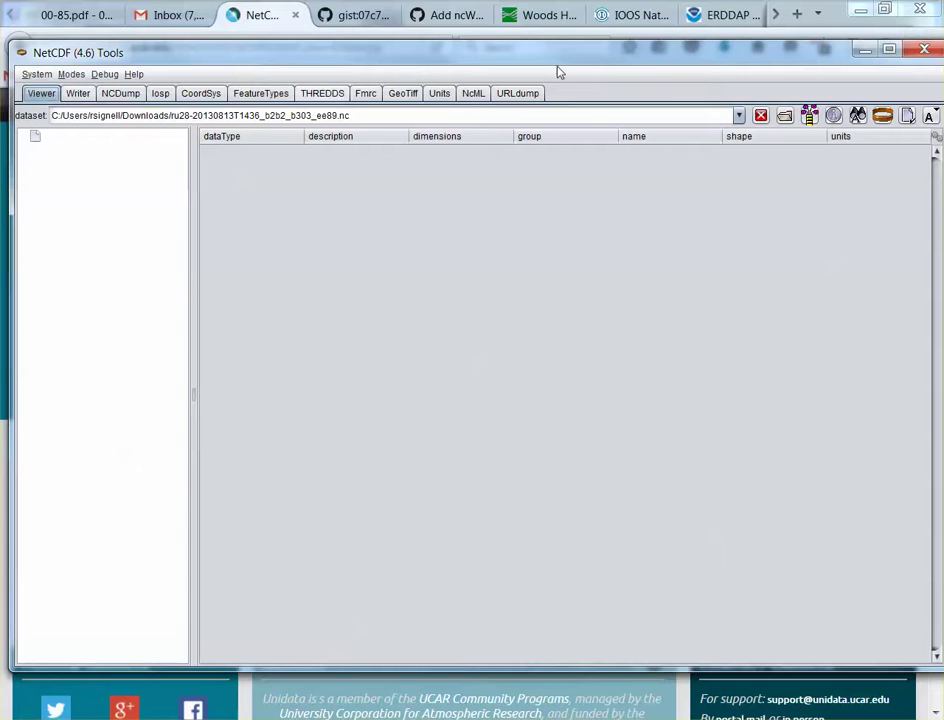
Step: Load ctdgv_m_glider_instrument-telemetered.nc from the Downloads folder into the Viewer, sorting the files by modification date to find it
{"action": "left_click", "coordinate": [785, 117]}
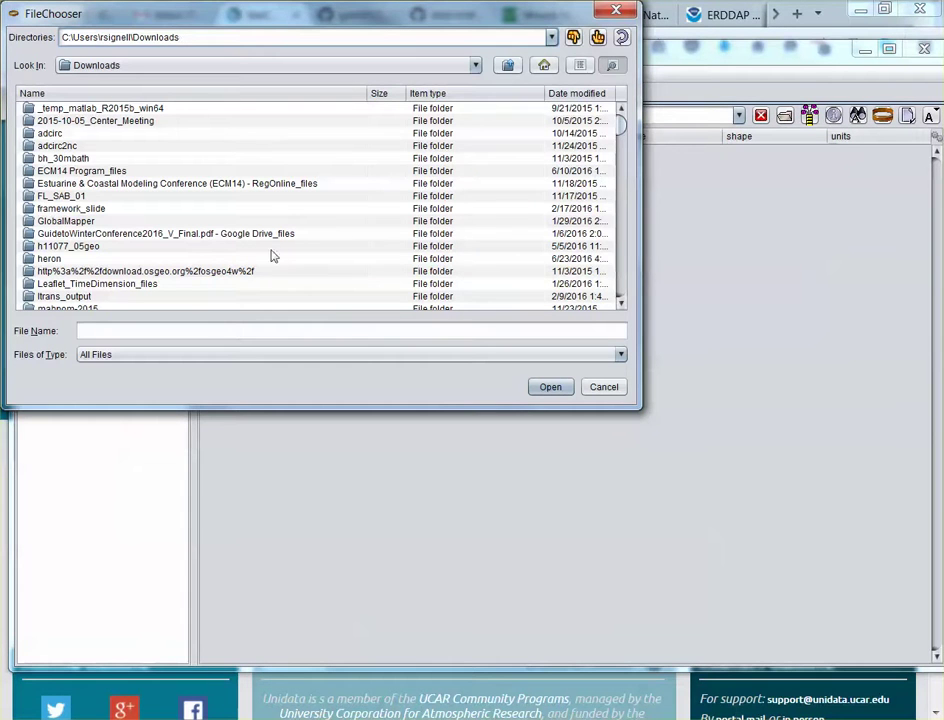
{"action": "left_click", "coordinate": [588, 93]}
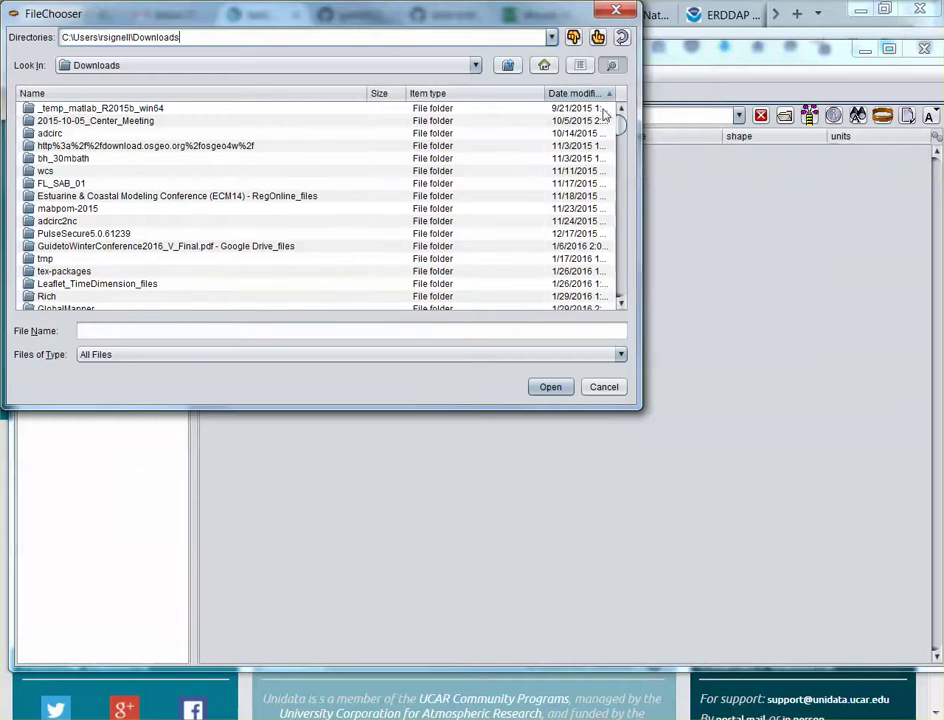
{"action": "left_click_drag", "start_coordinate": [624, 125], "coordinate": [622, 290]}
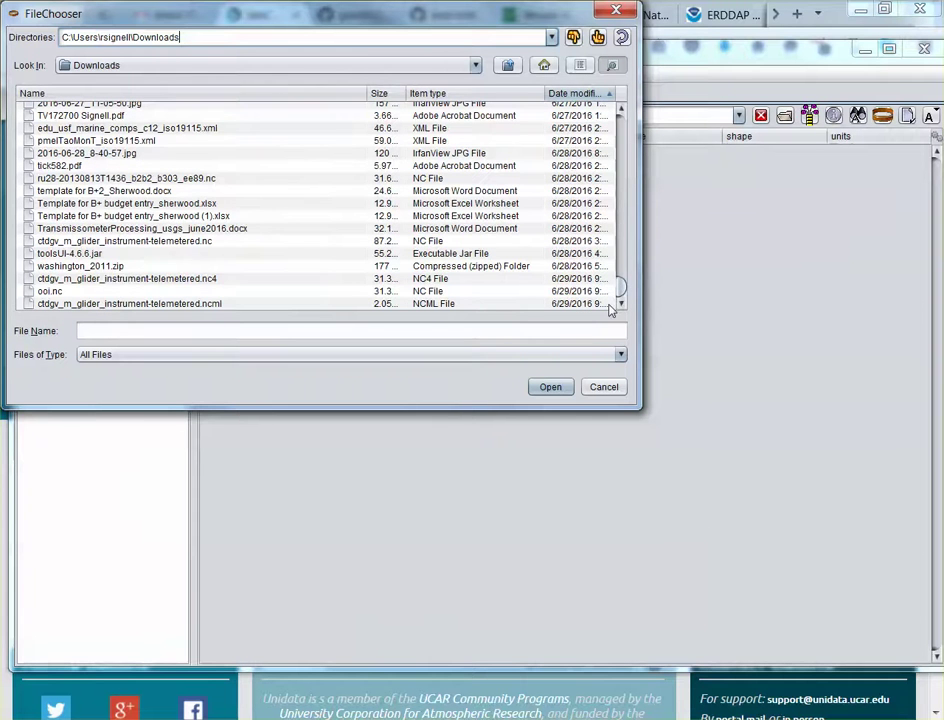
{"action": "double_click", "coordinate": [89, 243]}
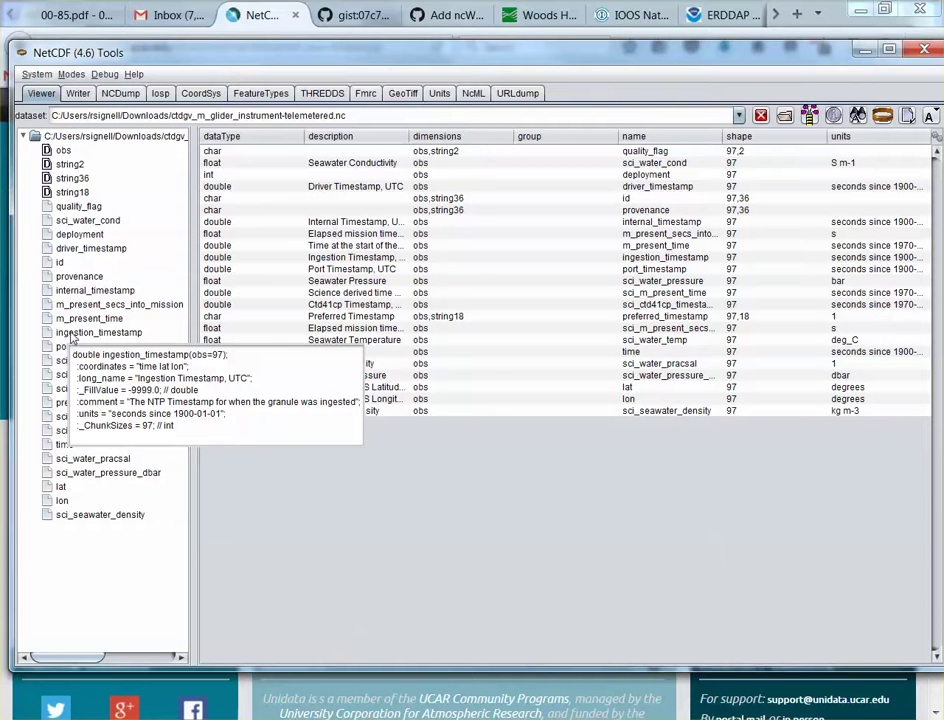
Step: Dump the data of the id variable with NCdump and look through its values in an enlarged window
{"action": "left_click", "coordinate": [60, 264]}
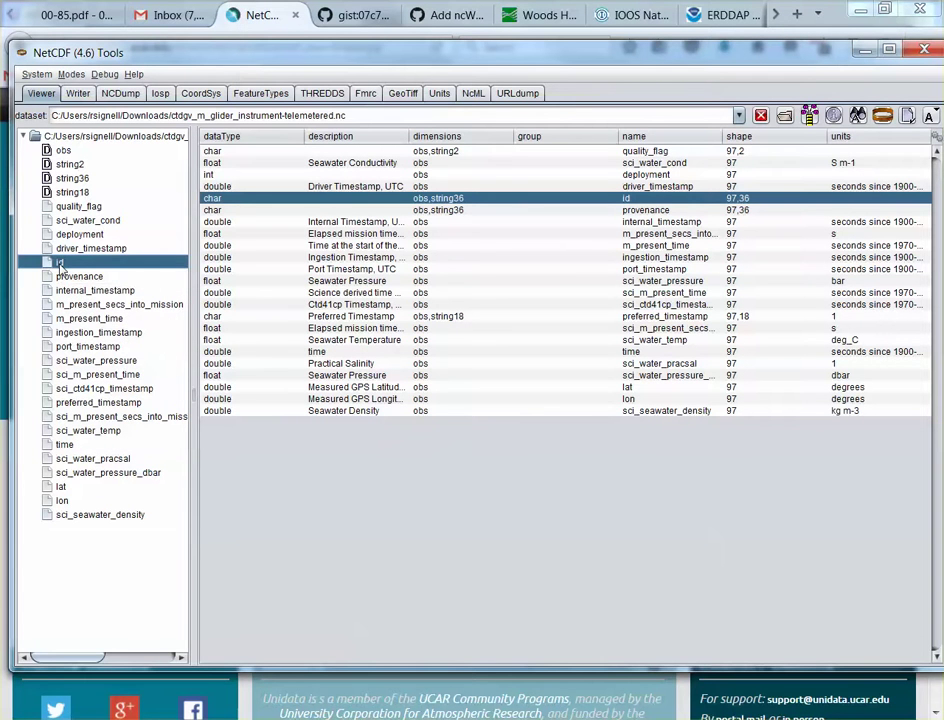
{"action": "right_click", "coordinate": [210, 199]}
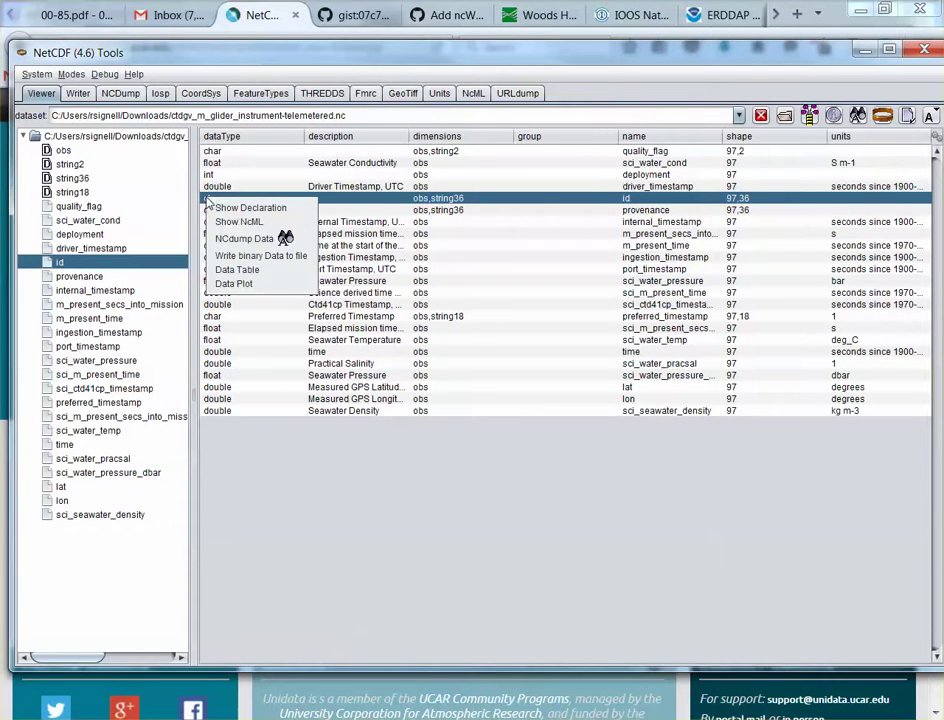
{"action": "left_click", "coordinate": [226, 242]}
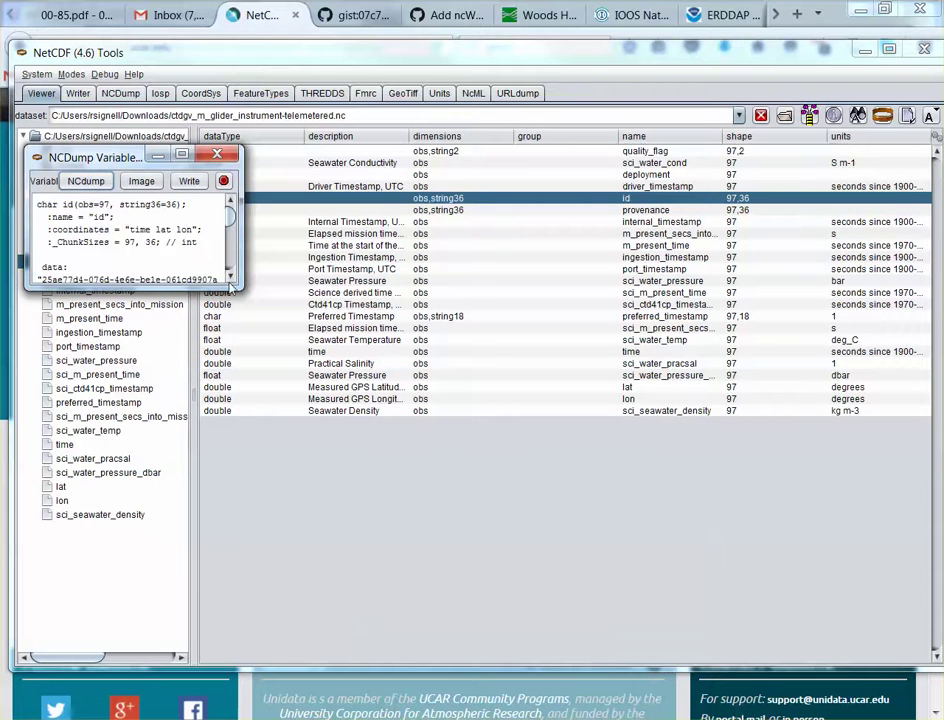
{"action": "left_click_drag", "start_coordinate": [237, 285], "coordinate": [533, 545]}
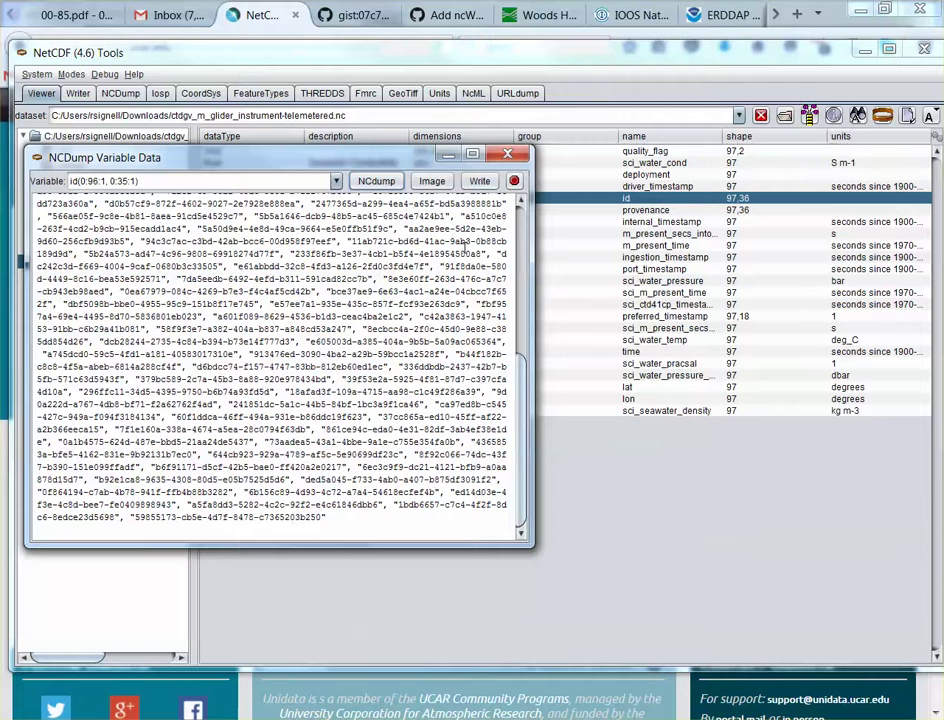
{"action": "left_click", "coordinate": [376, 117]}
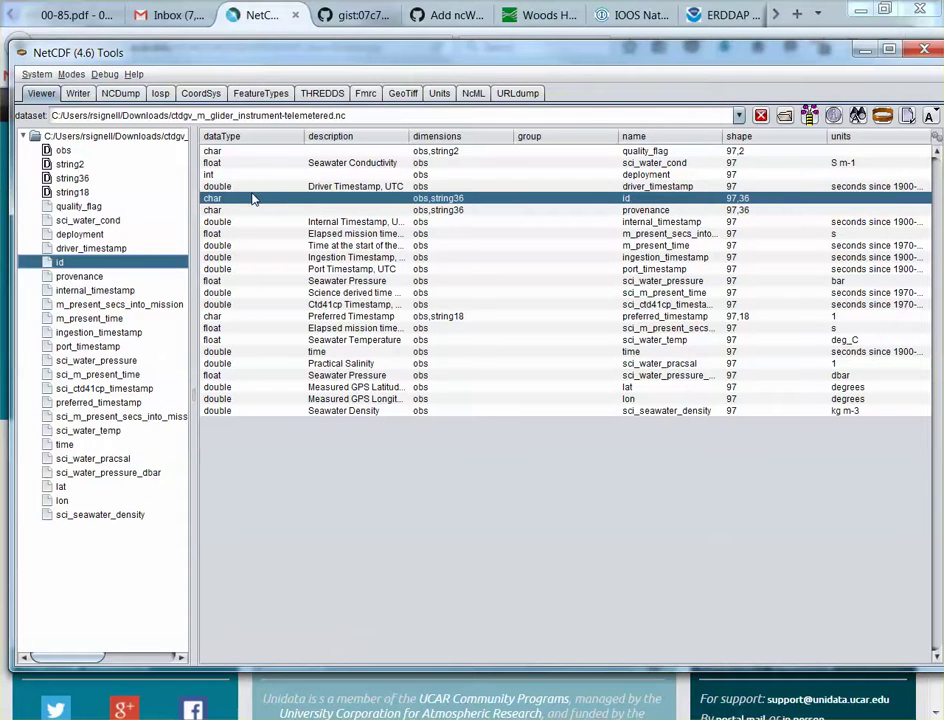
Step: Try to load ctdgv_m_glider_instrument-telemetered.nc as a point feature dataset of type ANY_POINT and check the error details
{"action": "triple_click", "coordinate": [211, 116]}
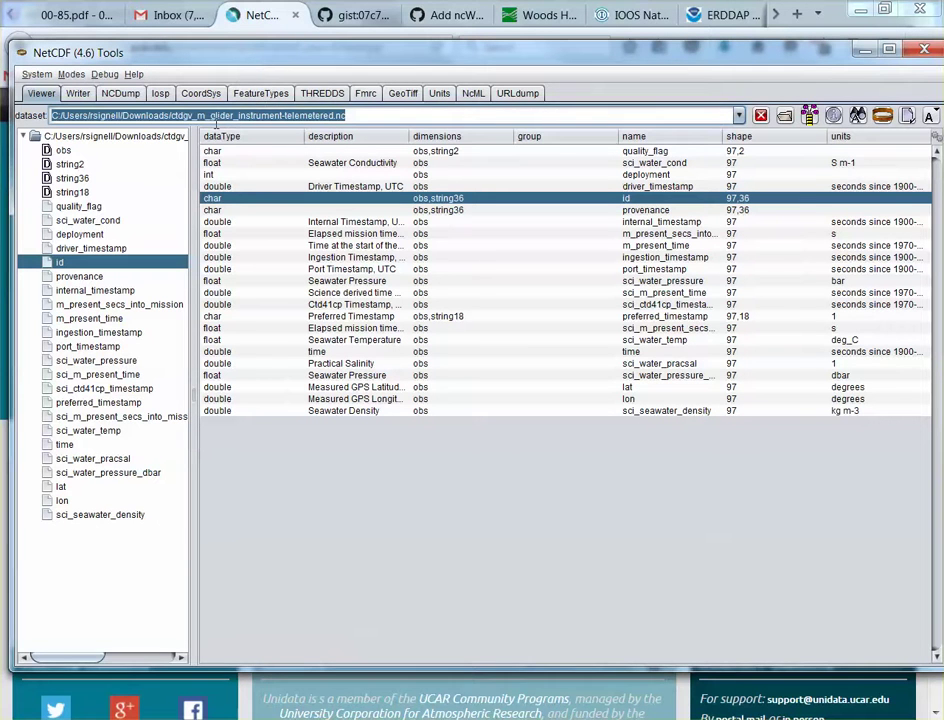
{"action": "left_click", "coordinate": [261, 94]}
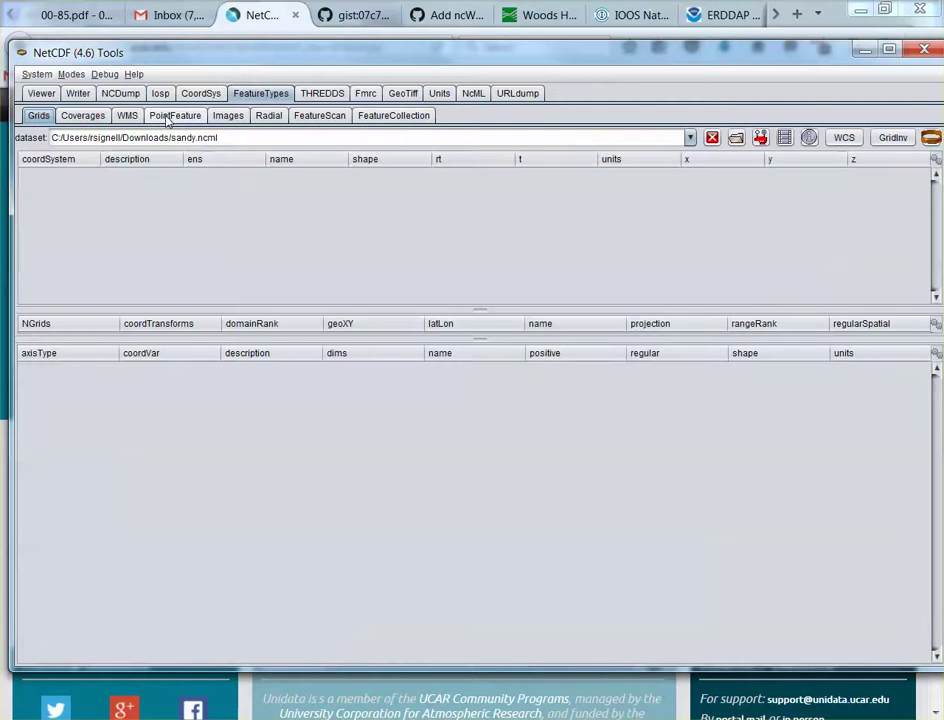
{"action": "left_click", "coordinate": [170, 116]}
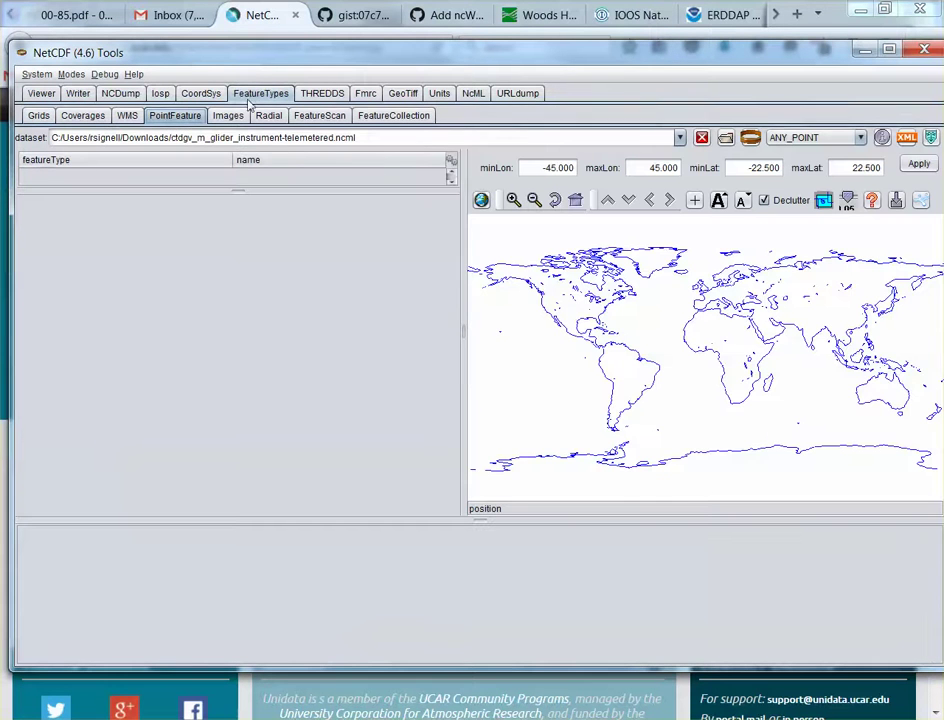
{"action": "triple_click", "coordinate": [125, 138]}
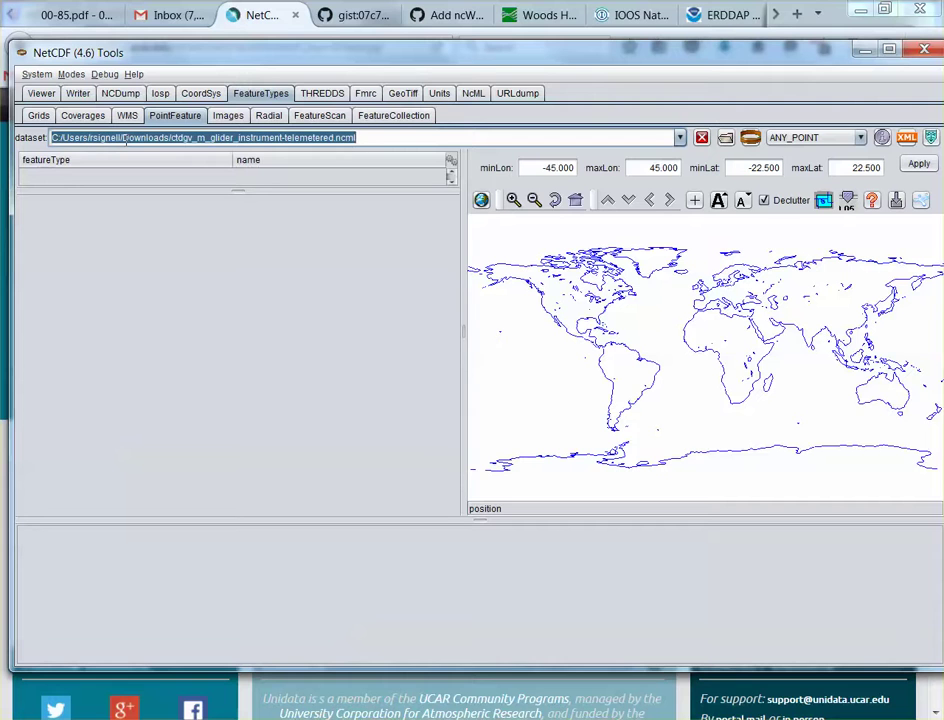
{"action": "key", "text": "End"}
{"action": "key", "text": "BackSpace"}
{"action": "key", "text": "BackSpace"}
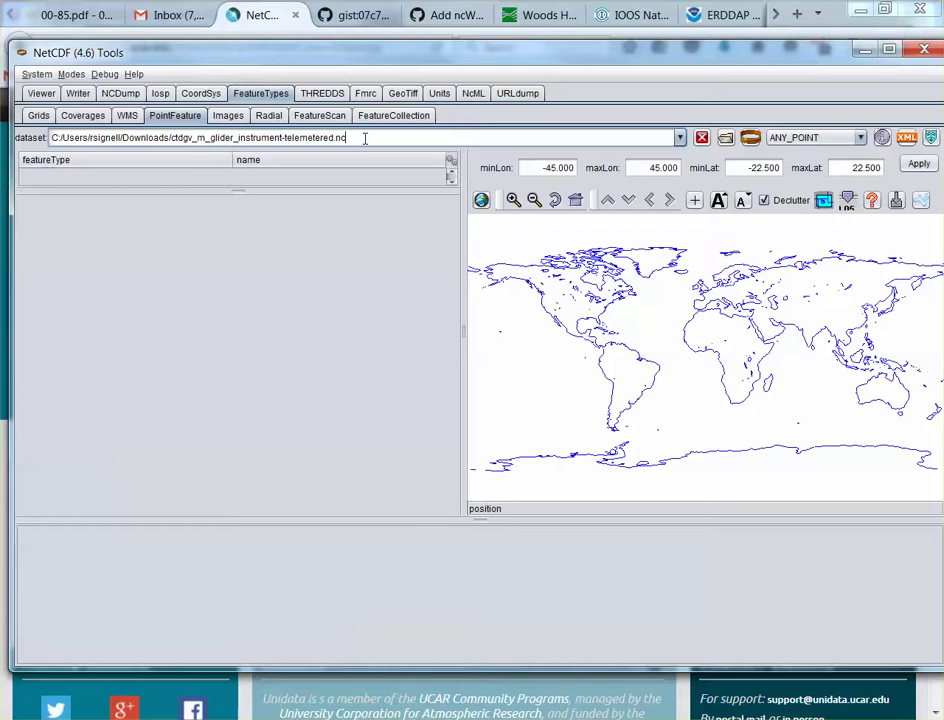
{"action": "key", "text": "Return"}
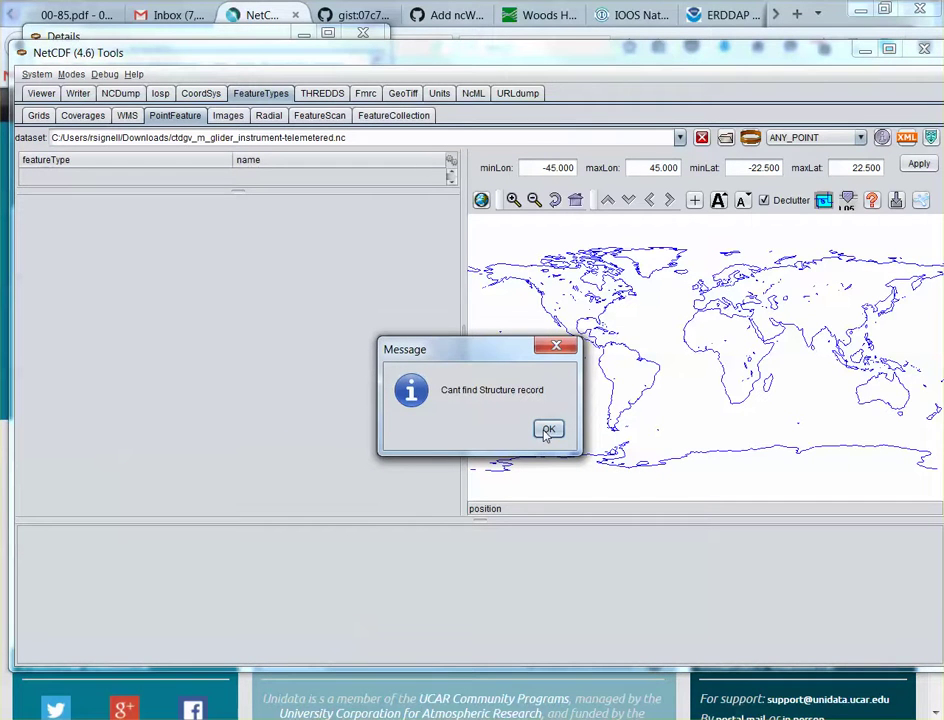
{"action": "left_click", "coordinate": [557, 436]}
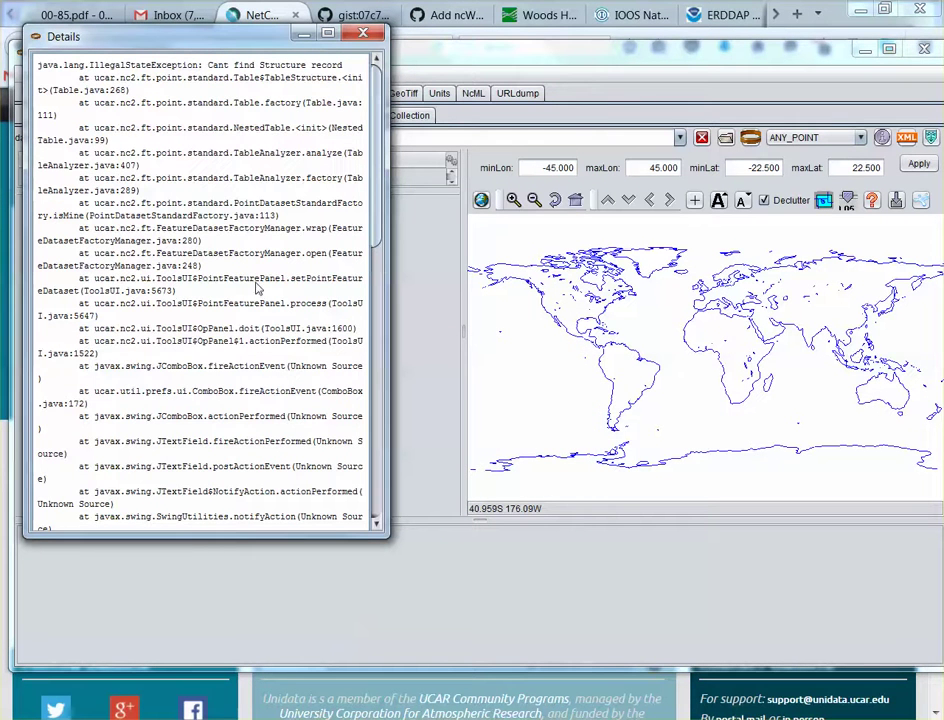
{"action": "mouse_move", "coordinate": [376, 240]}
{"action": "left_mouse_down"}
{"action": "mouse_move", "coordinate": [392, 518]}
{"action": "mouse_move", "coordinate": [312, 146]}
{"action": "left_mouse_up"}
{"action": "left_click", "coordinate": [362, 36]}
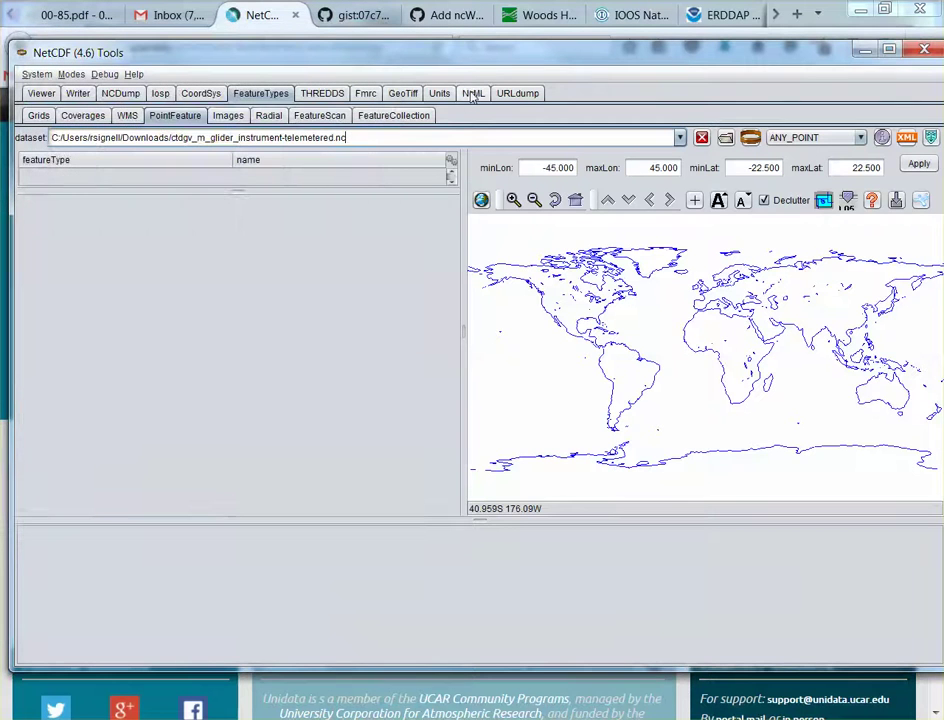
Step: Load ctdgv_m_glider_instrument-telemetered.nc in the NcML editor and examine its variable attributes, including those of sci_water_pressure_dbar
{"action": "left_click", "coordinate": [474, 93]}
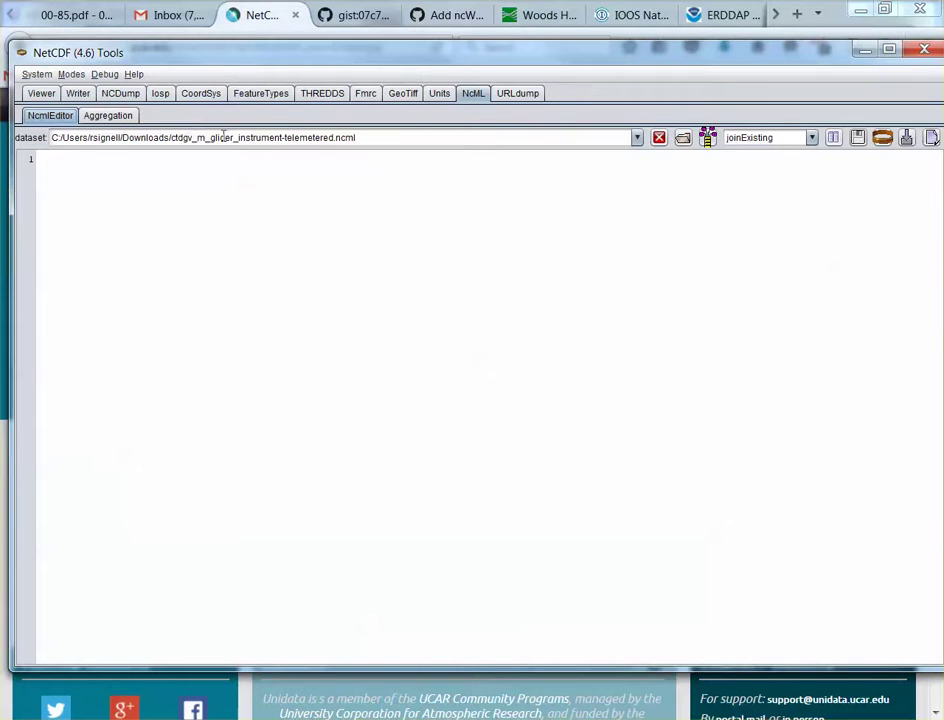
{"action": "triple_click", "coordinate": [226, 137]}
{"action": "key", "text": "End"}
{"action": "key", "text": "BackSpace"}
{"action": "key", "text": "BackSpace"}
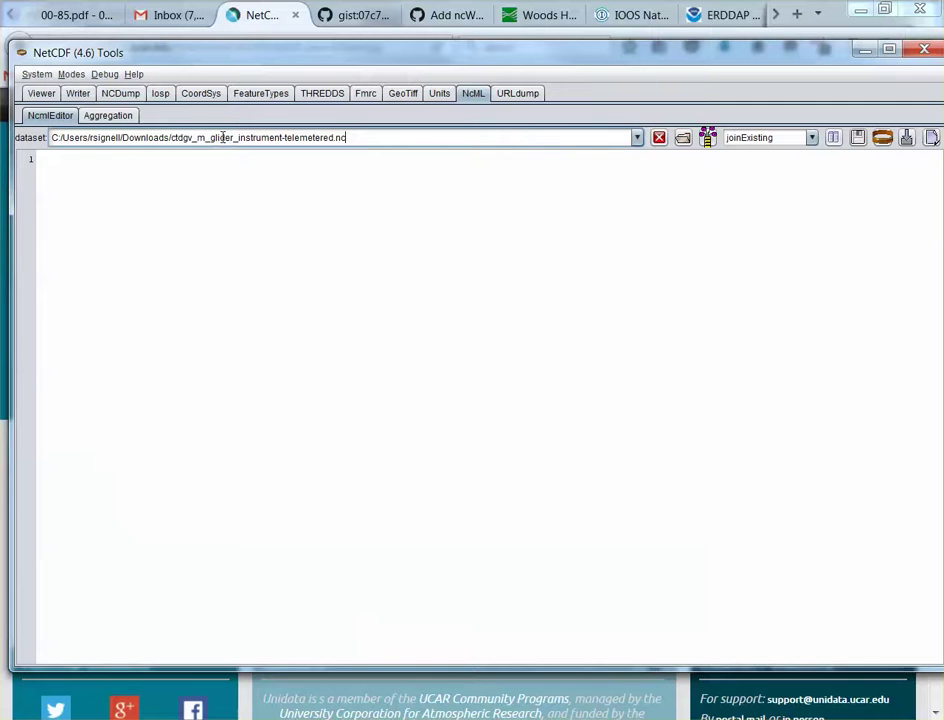
{"action": "key", "text": "Return"}
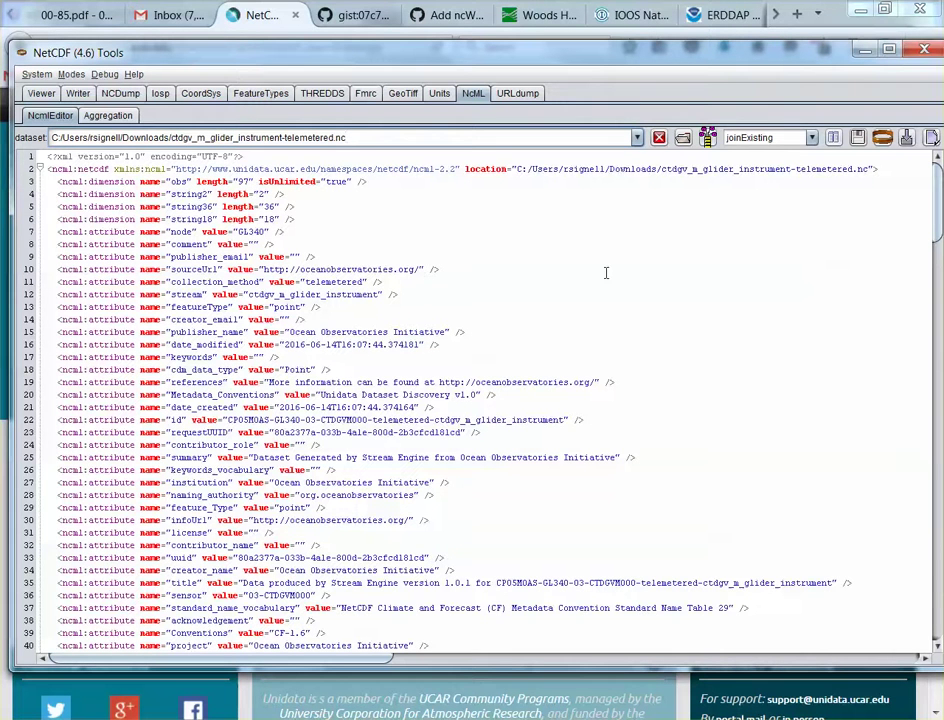
{"action": "left_click_drag", "start_coordinate": [938, 225], "coordinate": [938, 420]}
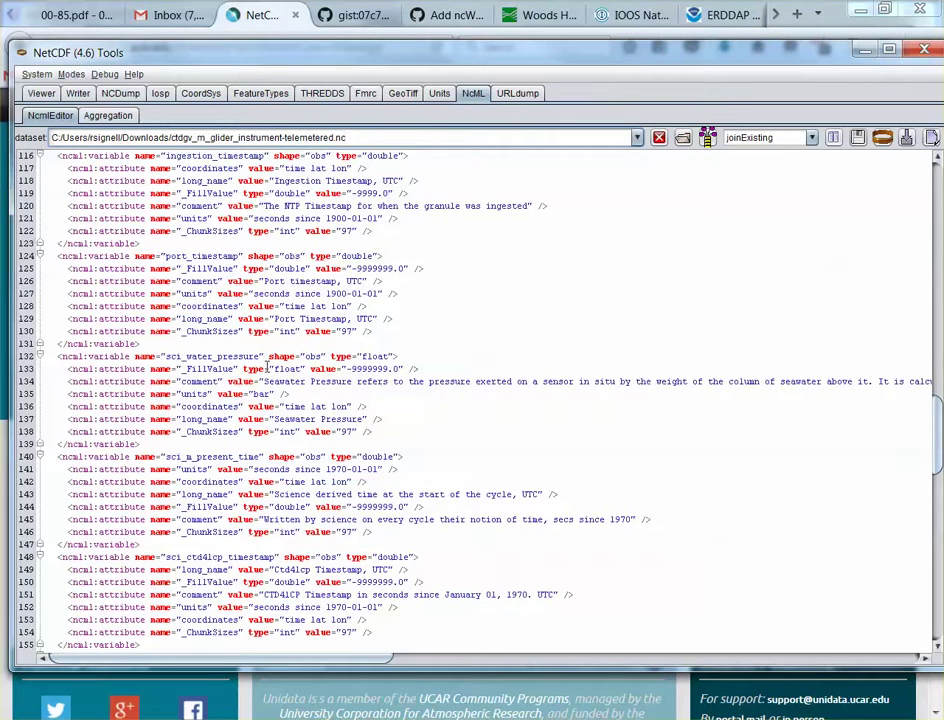
{"action": "scroll", "coordinate": [274, 403], "scroll_direction": "down", "scroll_amount": 16}
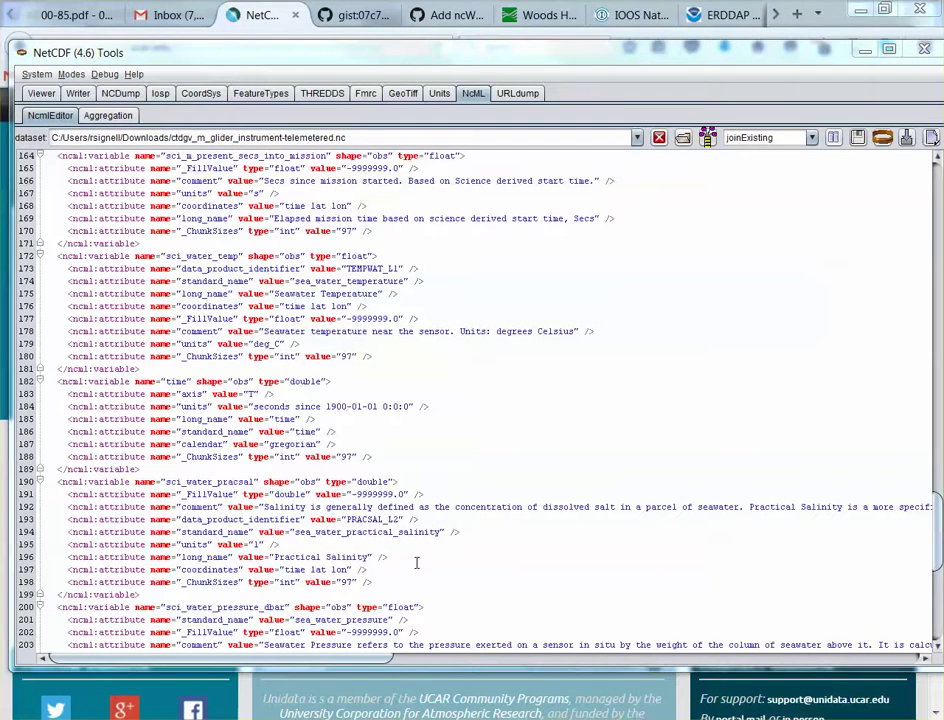
{"action": "scroll", "coordinate": [386, 557], "scroll_direction": "down", "scroll_amount": 8}
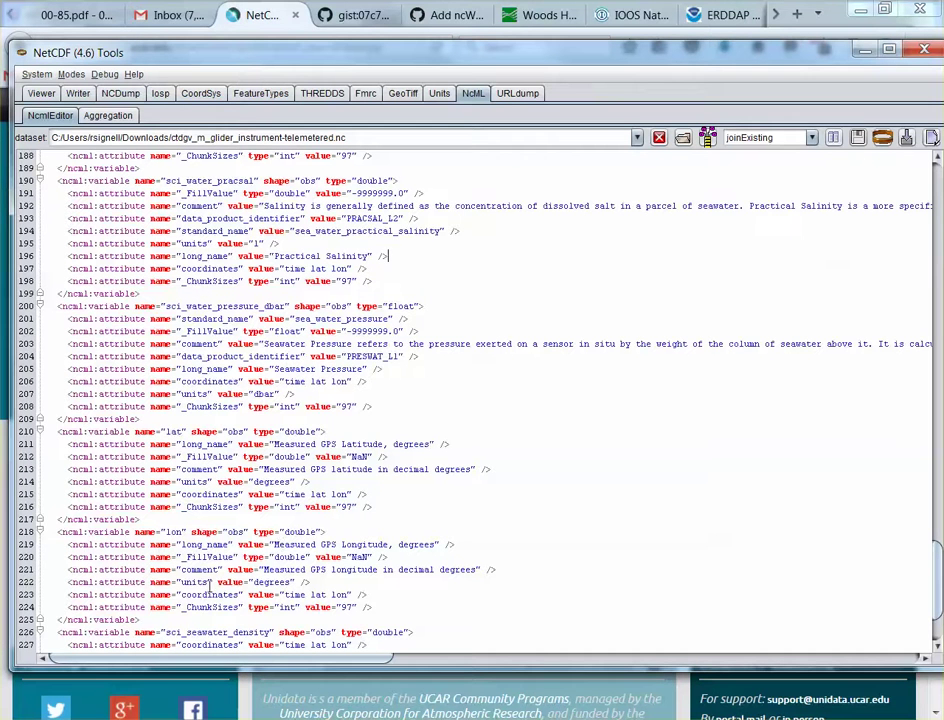
{"action": "left_click_drag", "start_coordinate": [168, 308], "coordinate": [285, 305]}
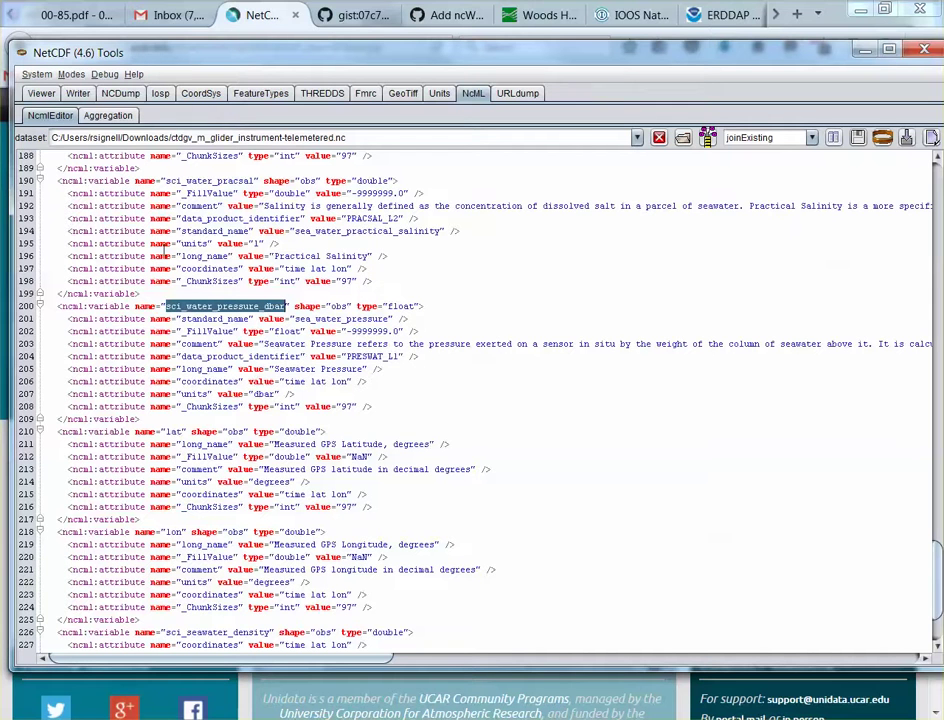
Step: Open ctdgv_m_glider_instrument-telemetered.ncml from Downloads in the NcML editor and highlight its trajectory variable definition
{"action": "left_click", "coordinate": [861, 145]}
{"action": "left_click", "coordinate": [857, 140]}
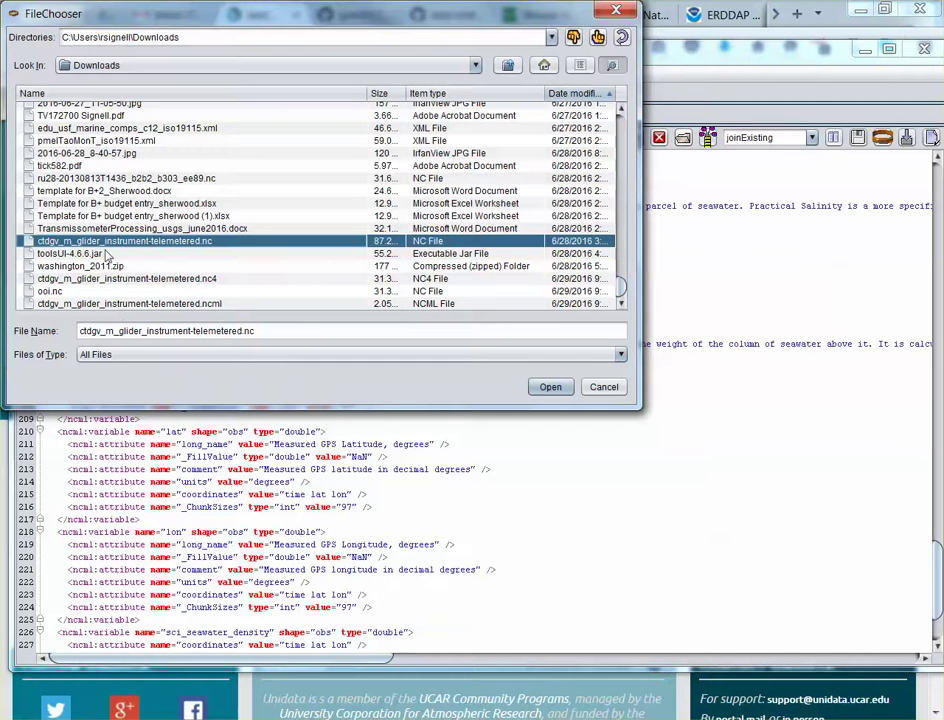
{"action": "left_click", "coordinate": [83, 305]}
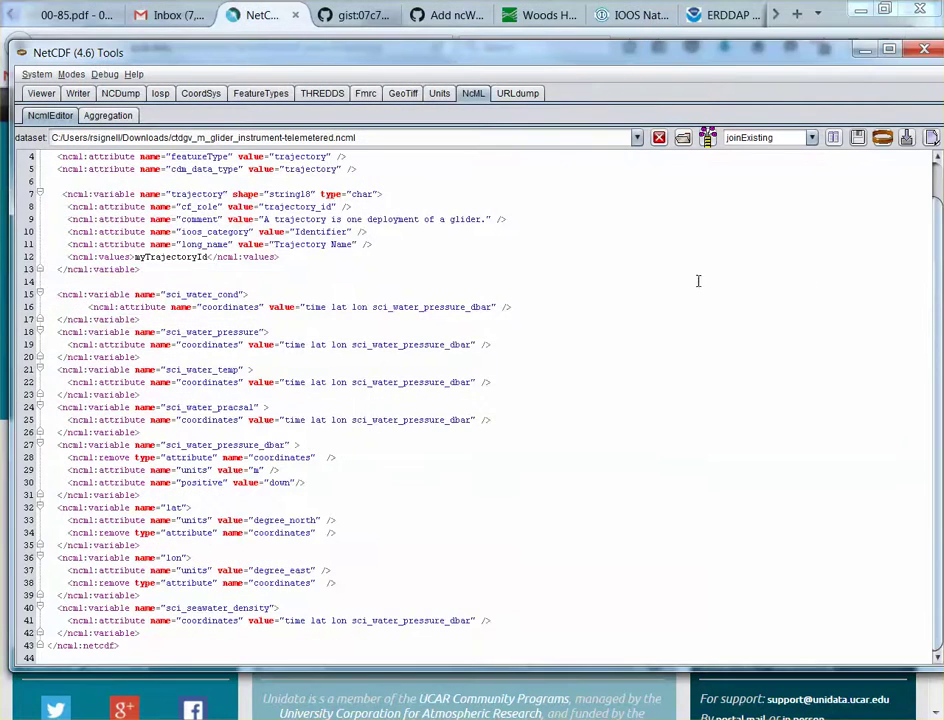
{"action": "scroll", "coordinate": [690, 212], "scroll_direction": "up", "scroll_amount": 1}
{"action": "scroll", "coordinate": [362, 152], "scroll_direction": "up", "scroll_amount": 1}
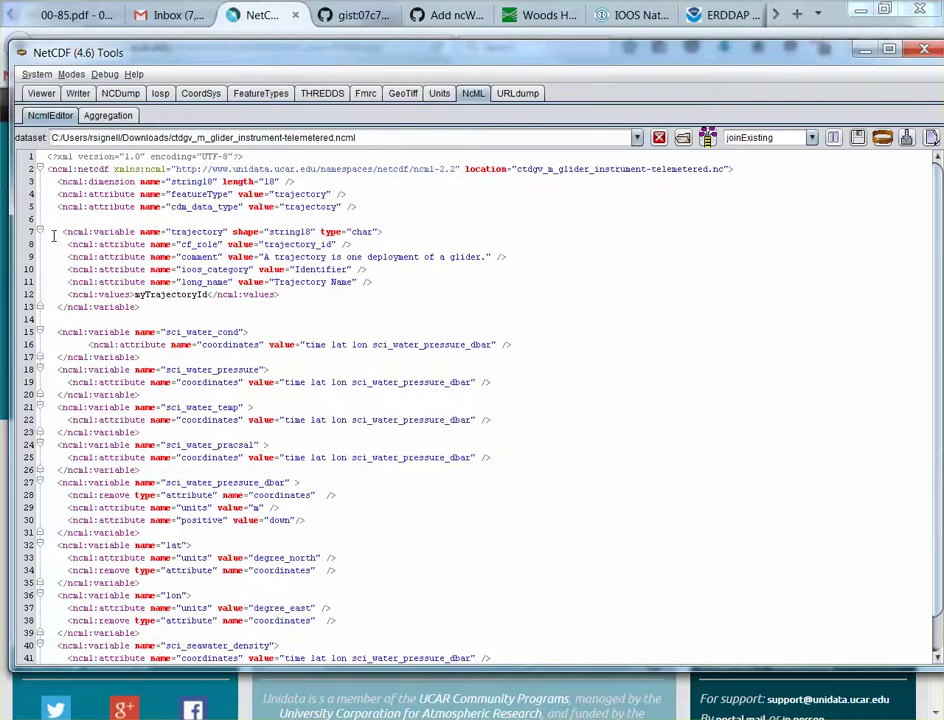
{"action": "left_click_drag", "start_coordinate": [55, 232], "coordinate": [236, 314]}
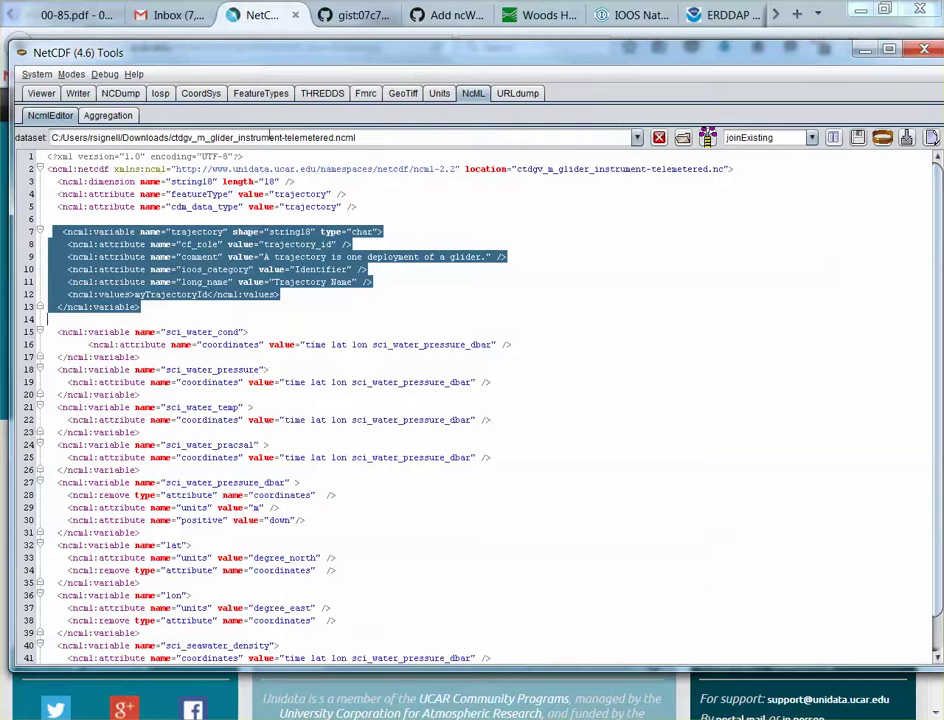
Step: Copy the path of ctdgv_m_glider_instrument-telemetered.ncml and load it as a point feature dataset
{"action": "left_click", "coordinate": [381, 137]}
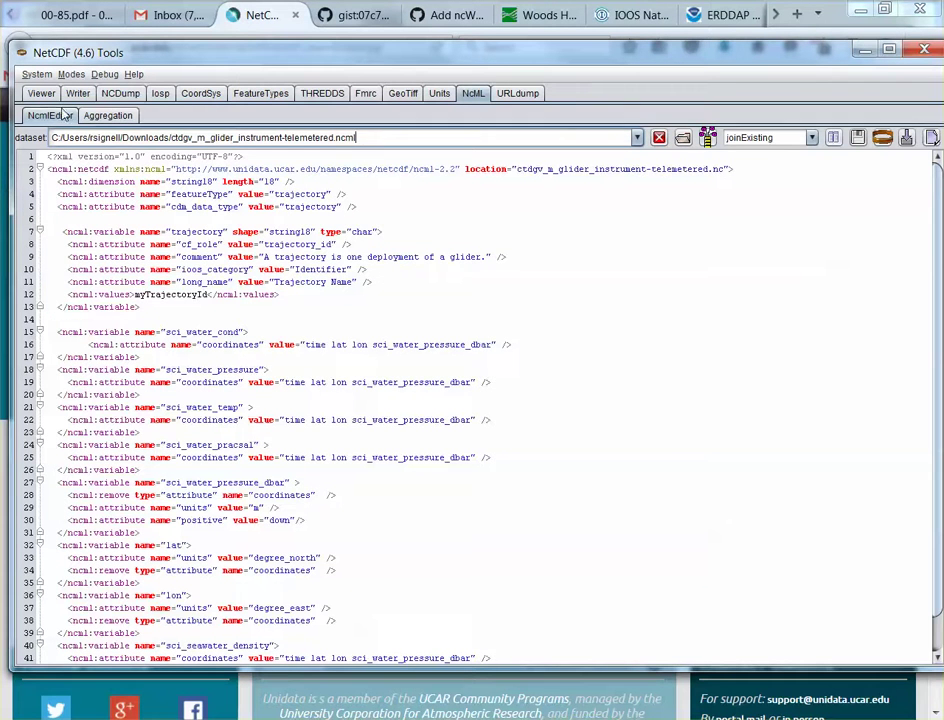
{"action": "triple_click", "coordinate": [207, 138]}
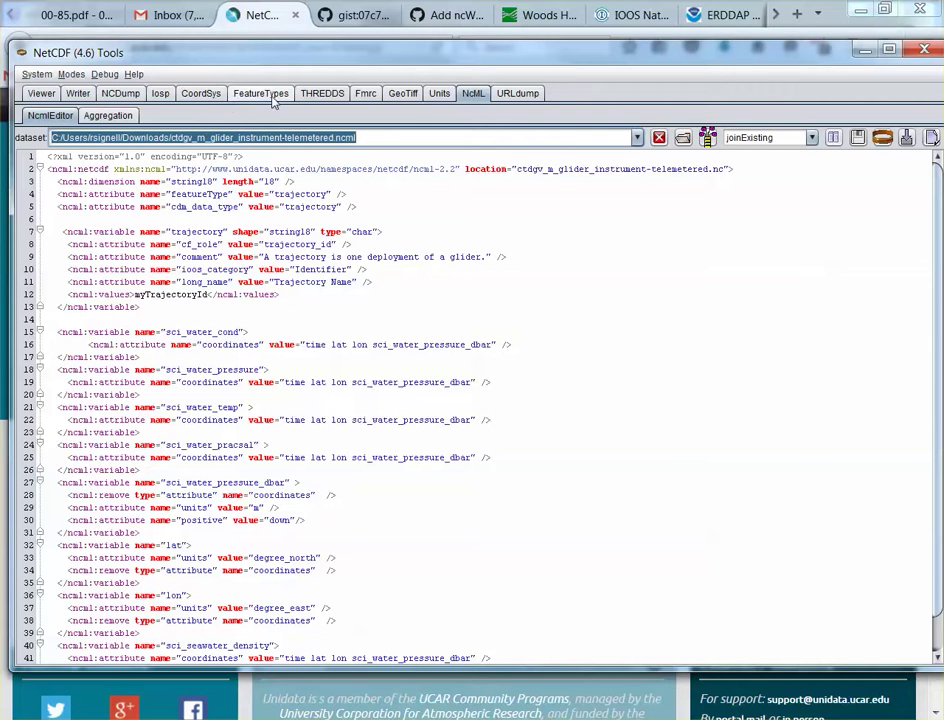
{"action": "left_click", "coordinate": [262, 93]}
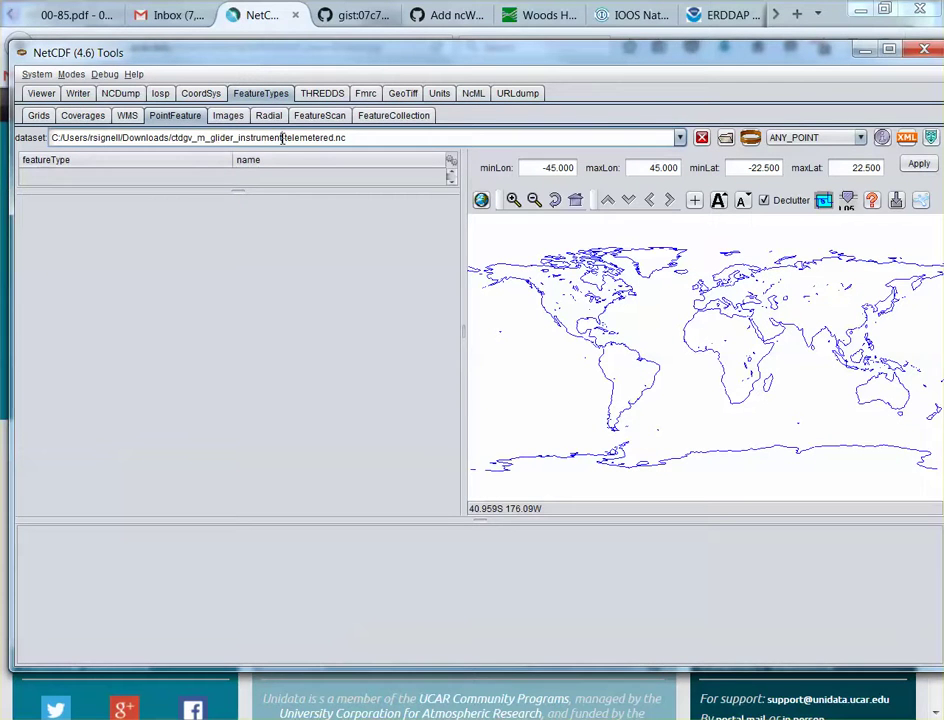
{"action": "triple_click", "coordinate": [283, 139]}
{"action": "key", "text": "ctrl+v"}
{"action": "key", "text": "Return"}
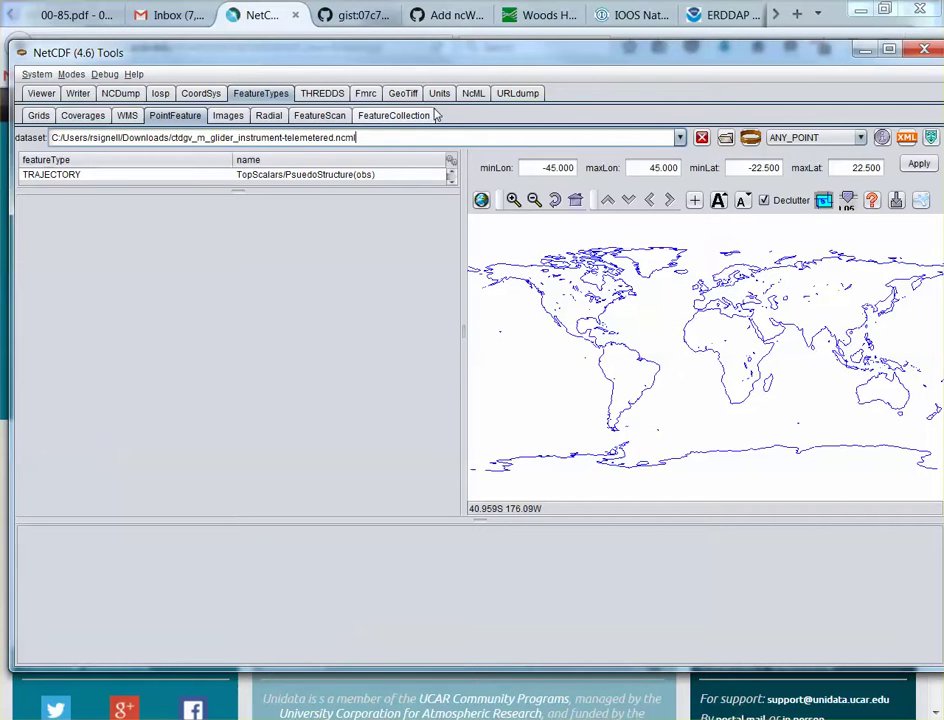
Step: Show the TRAJECTORY feature collection on the map and select its single trajectory entry
{"action": "left_click", "coordinate": [59, 176]}
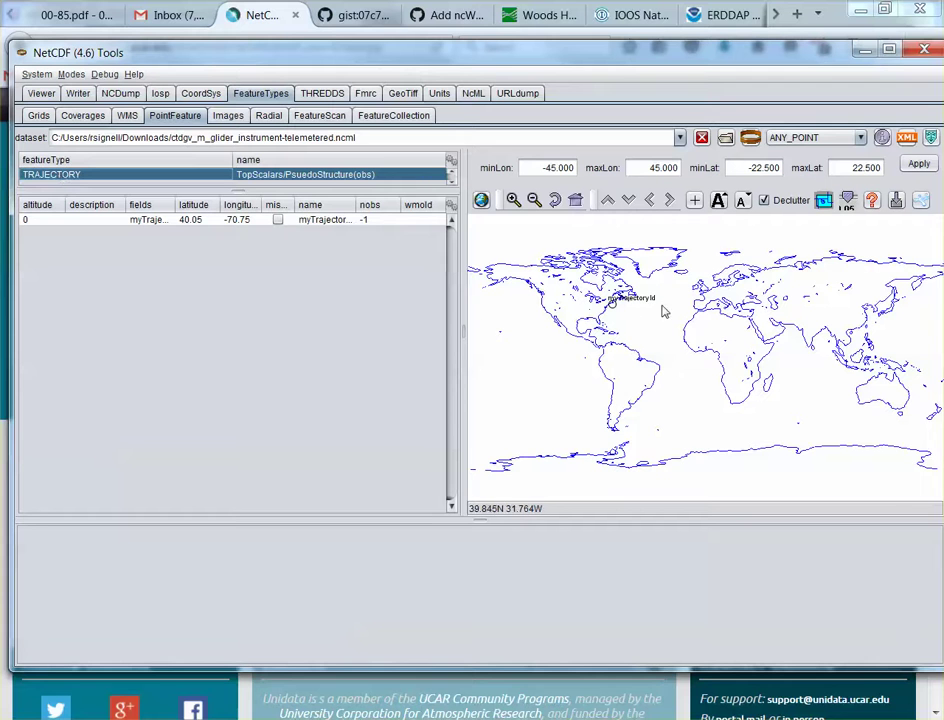
{"action": "mouse_move", "coordinate": [626, 308]}
{"action": "left_click", "coordinate": [25, 222]}
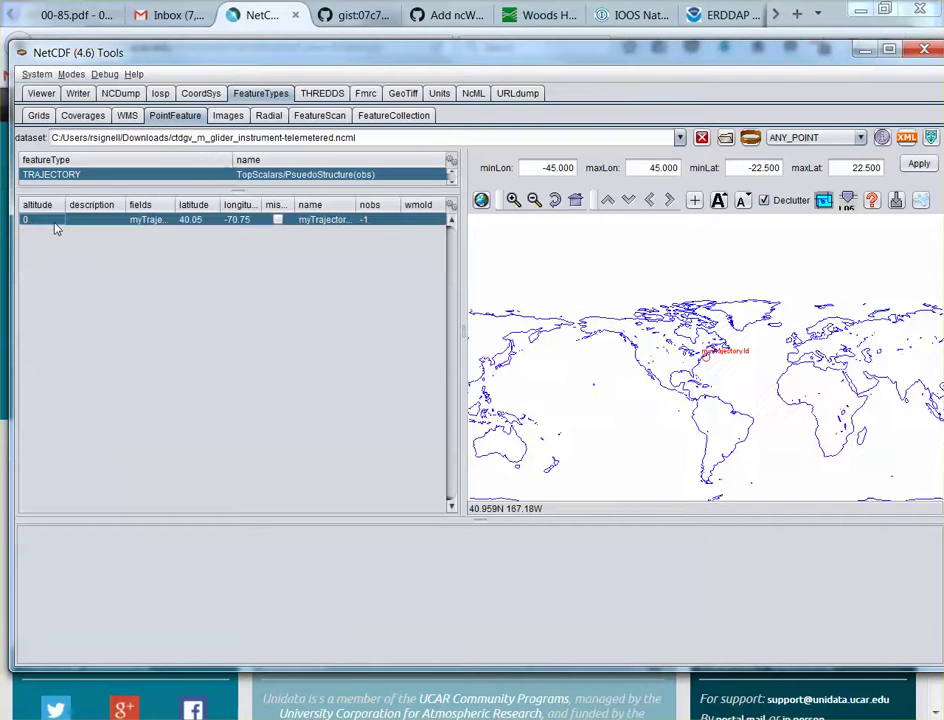